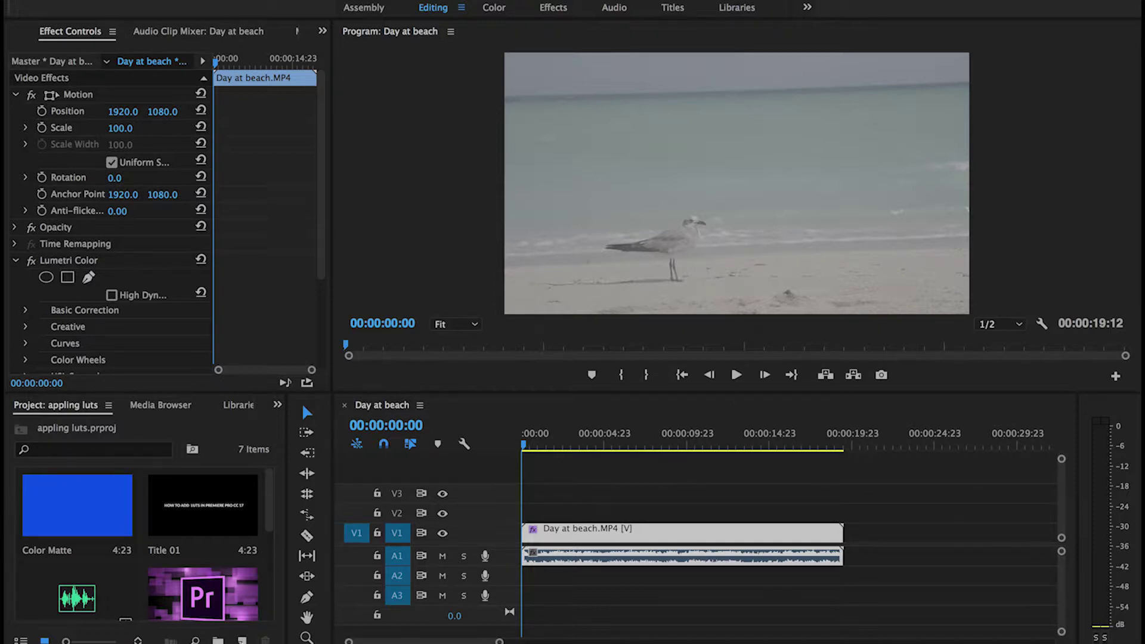
- Place the existing Adjustment Layer on V3 at 00:00:00 above the beach clip and select it
{"action": "key", "text": "shift+4"}
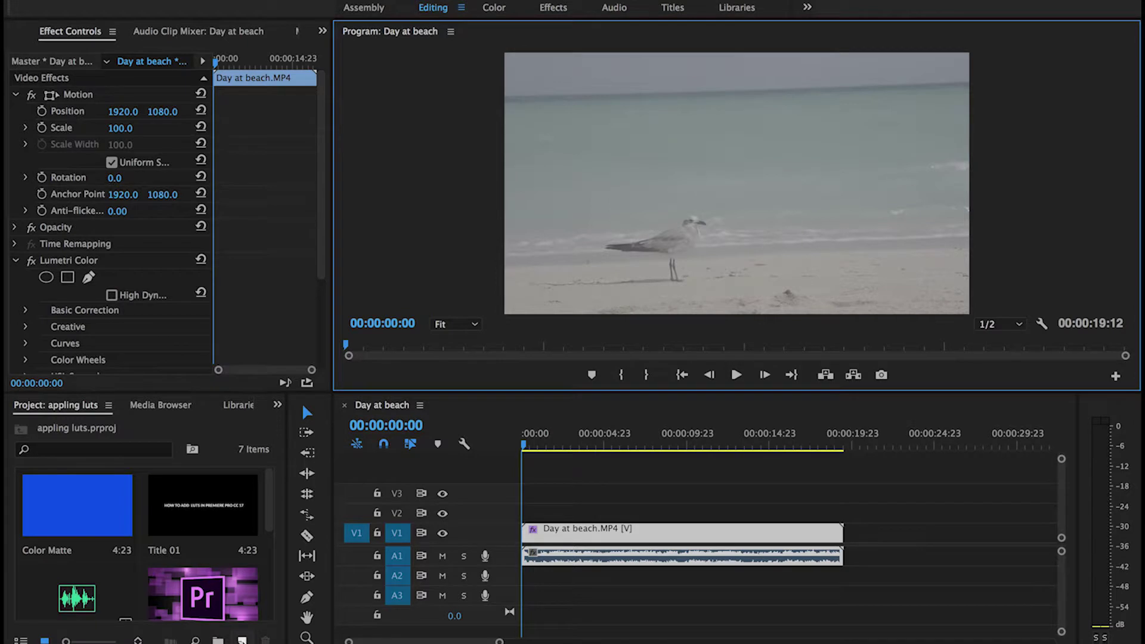
{"action": "left_click", "coordinate": [242, 639]}
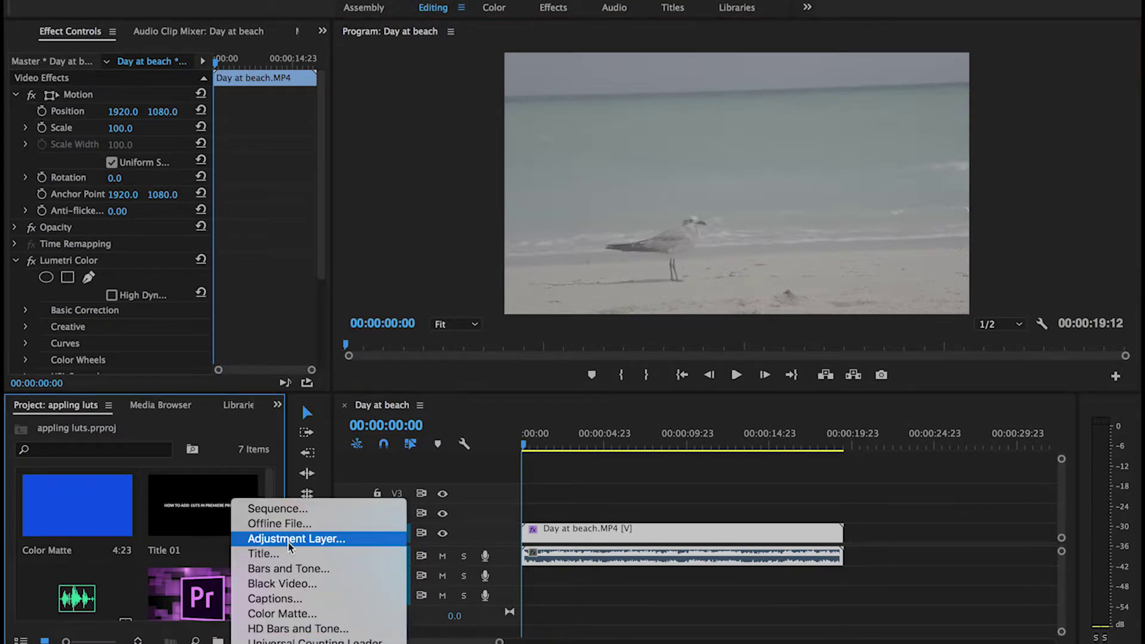
{"action": "left_click", "coordinate": [246, 464]}
{"action": "scroll", "coordinate": [266, 539], "scroll_direction": "down", "scroll_amount": 5}
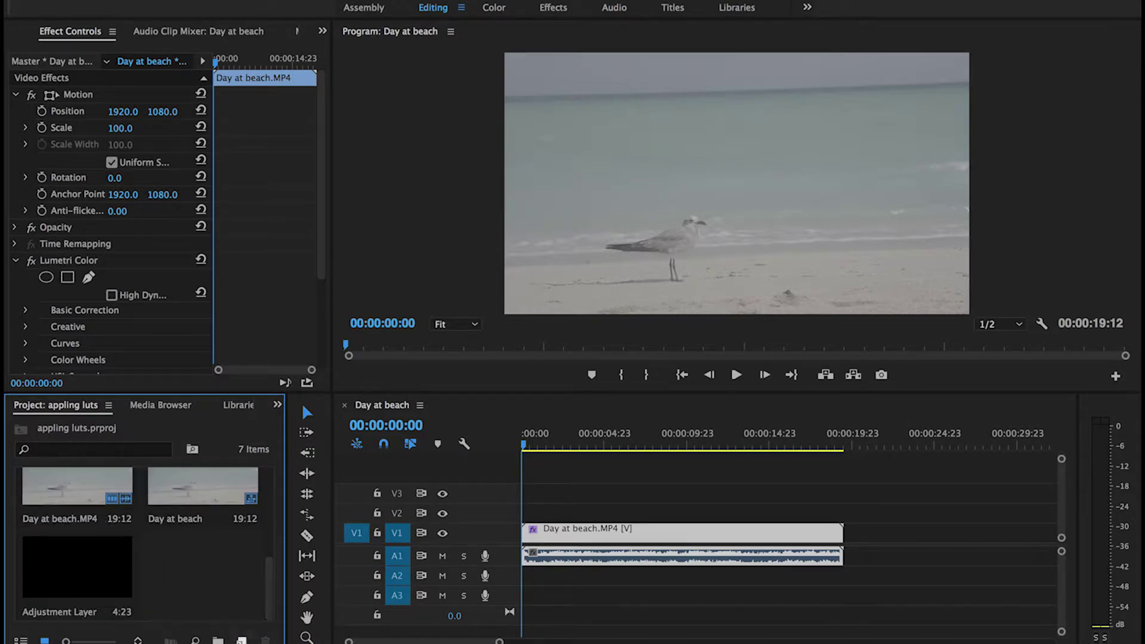
{"action": "left_click", "coordinate": [99, 591]}
{"action": "left_click_drag", "start_coordinate": [87, 571], "coordinate": [841, 492]}
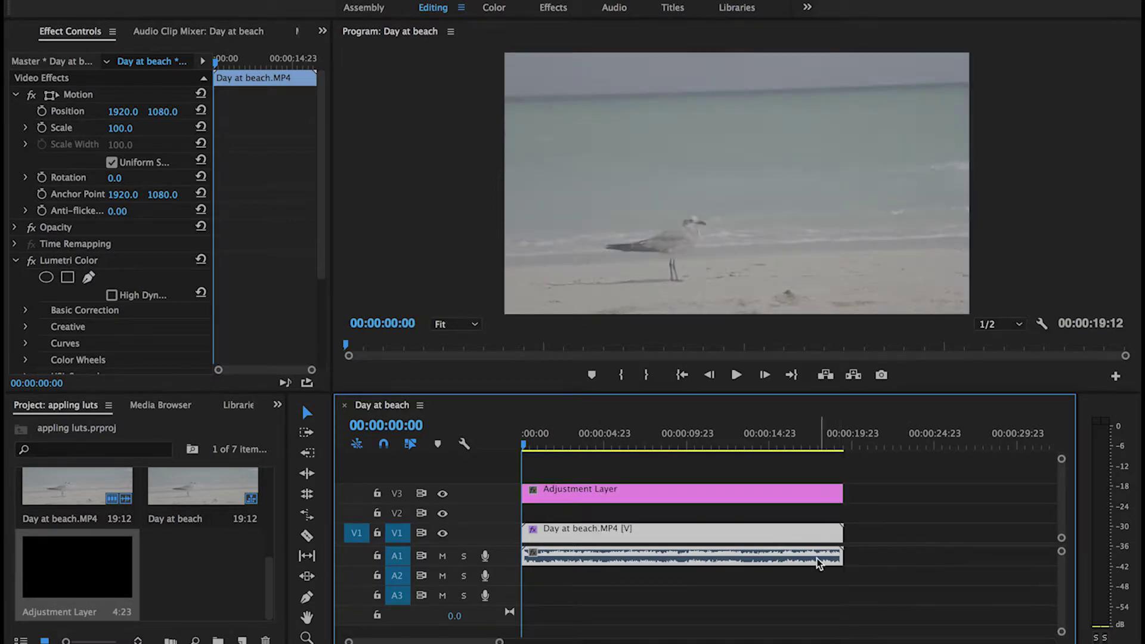
{"action": "left_click", "coordinate": [696, 495]}
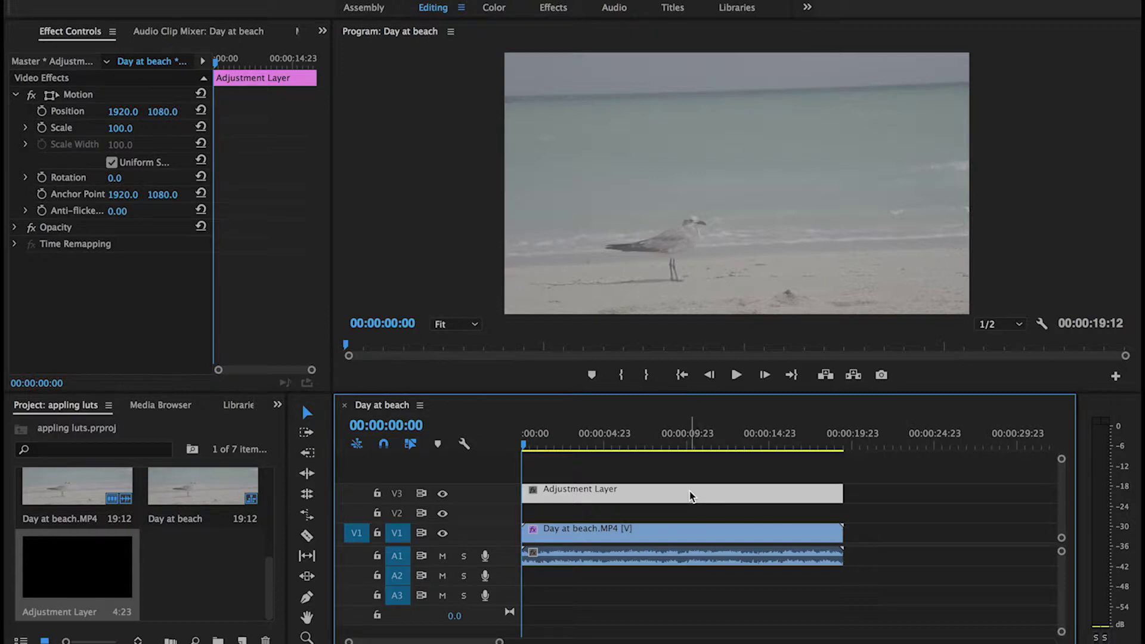
- Switch to the Color workspace and list the Lumetri Creative Look presets
{"action": "left_click", "coordinate": [494, 10]}
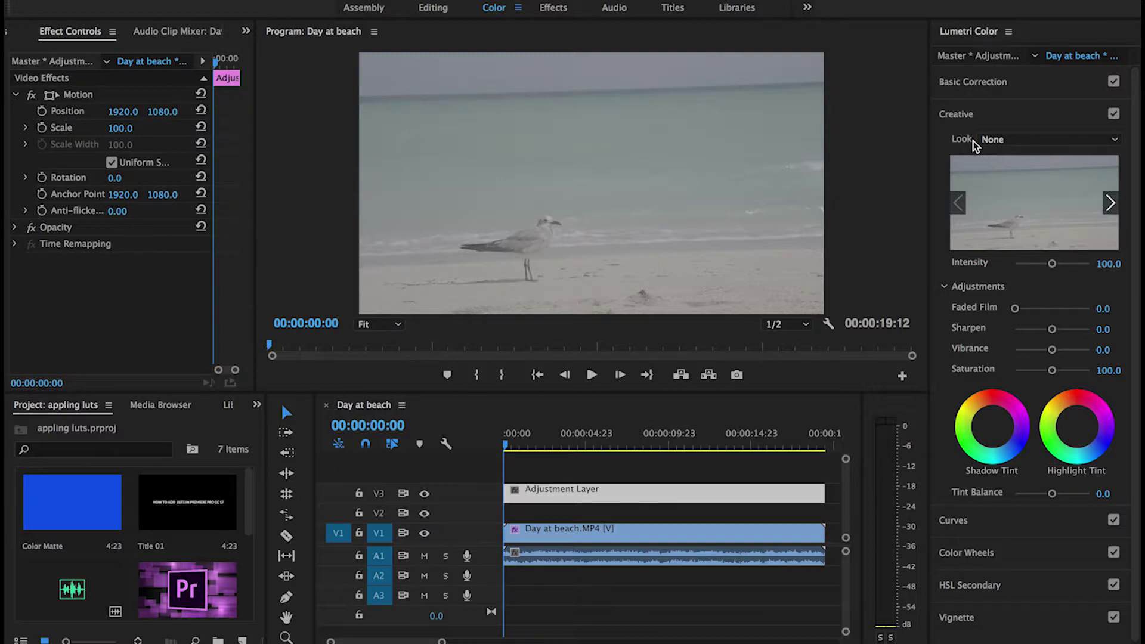
{"action": "left_click", "coordinate": [1011, 142]}
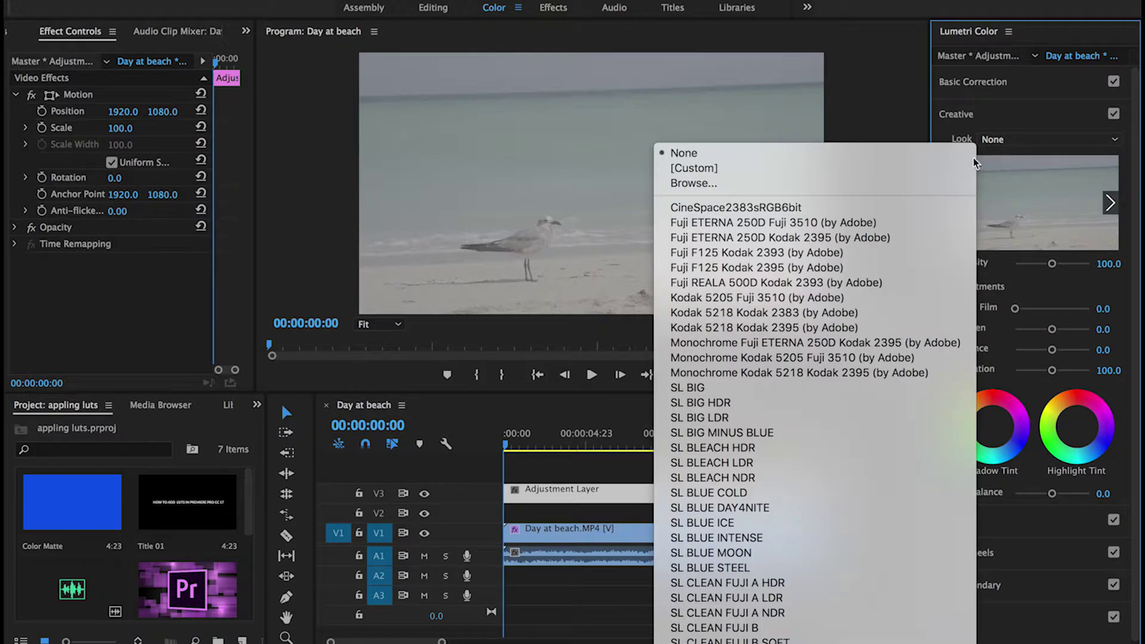
- Try the Fuji ETERNA 250D Kodak 2395, SL BLEACH HDR and SL CLEAN FUJI B looks
{"action": "left_click", "coordinate": [735, 238]}
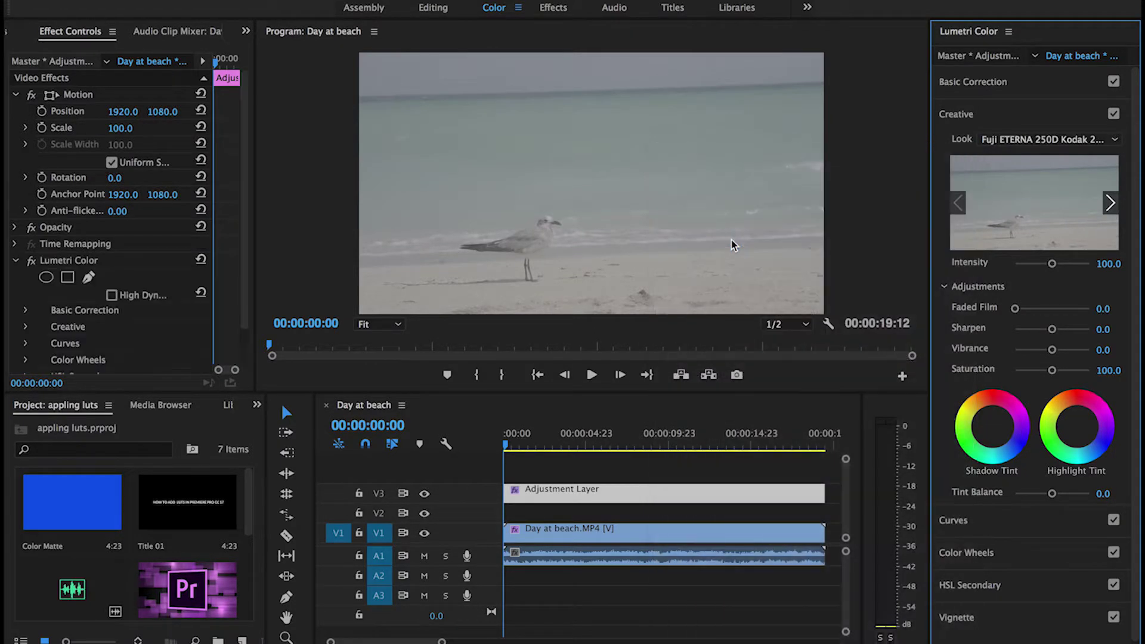
{"action": "left_click", "coordinate": [1040, 140]}
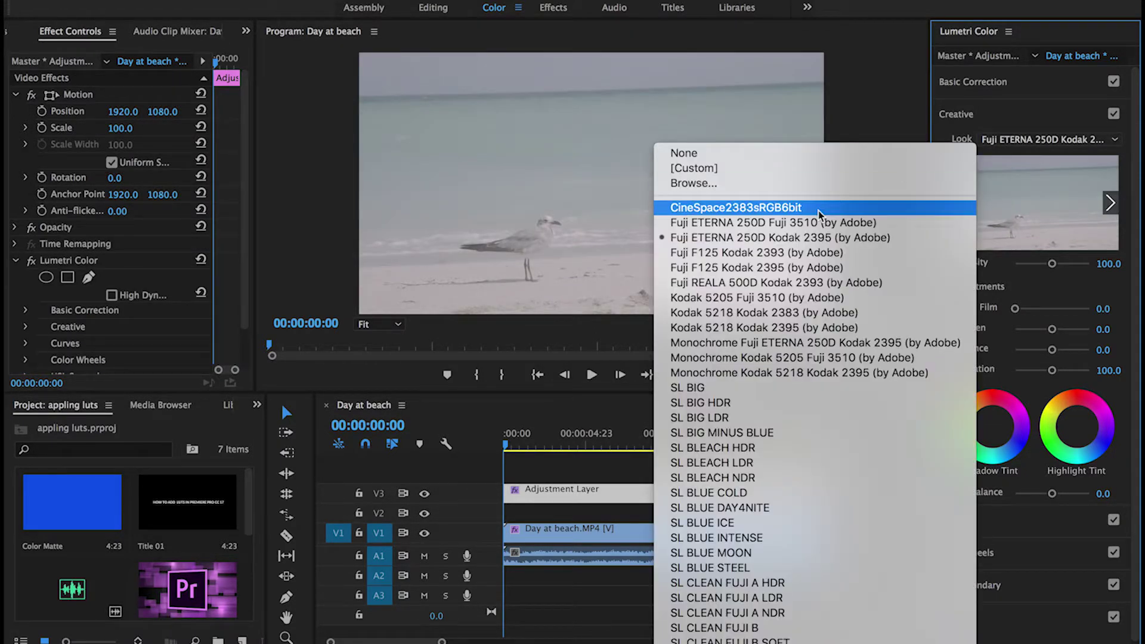
{"action": "left_click", "coordinate": [726, 452]}
{"action": "left_click", "coordinate": [1038, 139]}
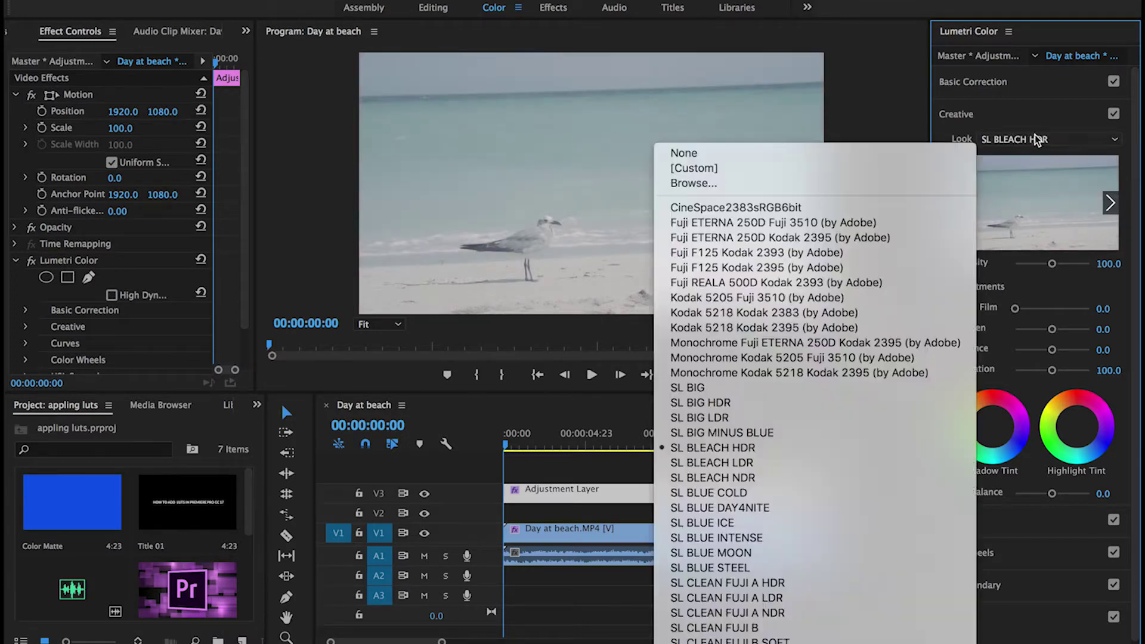
{"action": "left_click", "coordinate": [755, 629]}
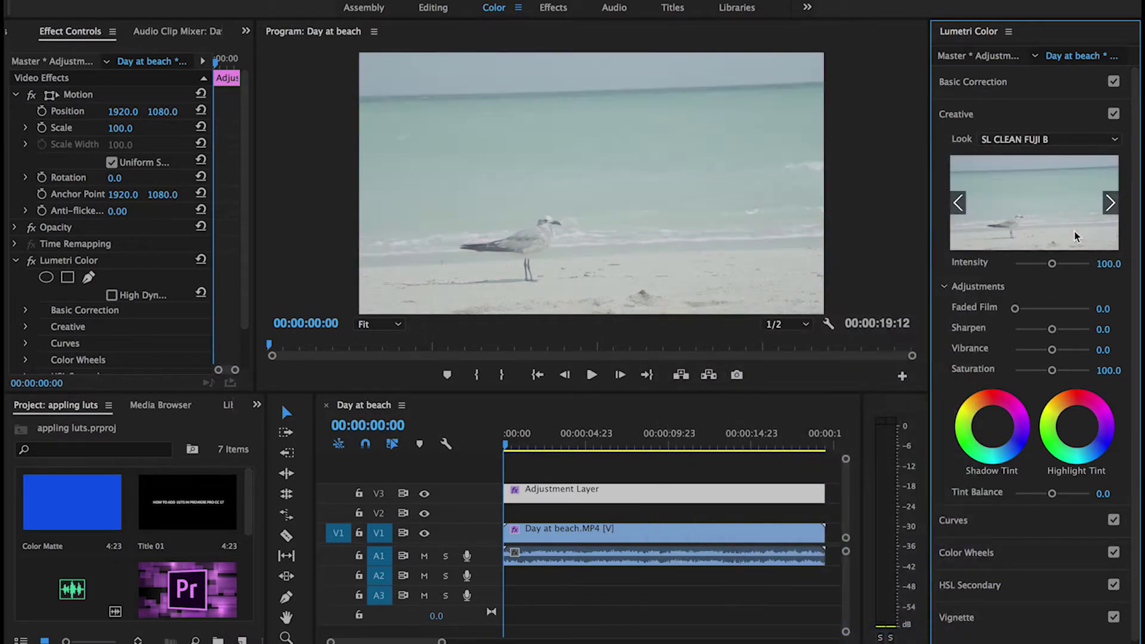
- Try SL GOLD RUSH LDR, then settle on SL MATRIX MARS for a green tint
{"action": "left_click", "coordinate": [1070, 141]}
{"action": "scroll", "coordinate": [736, 582], "scroll_direction": "down", "scroll_amount": 10}
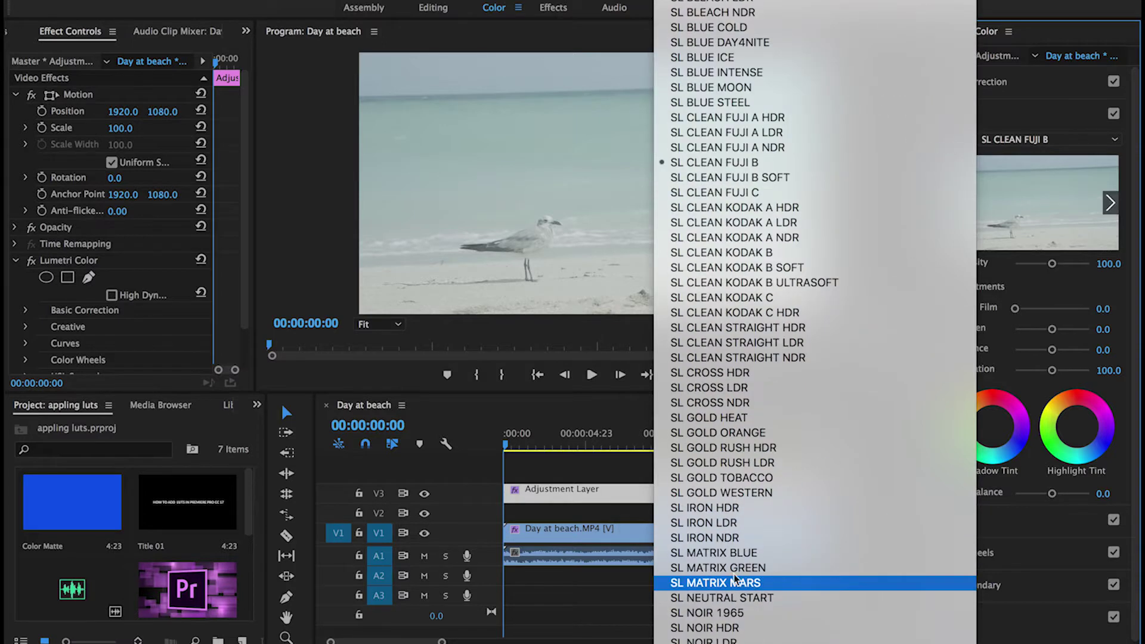
{"action": "left_click", "coordinate": [736, 464]}
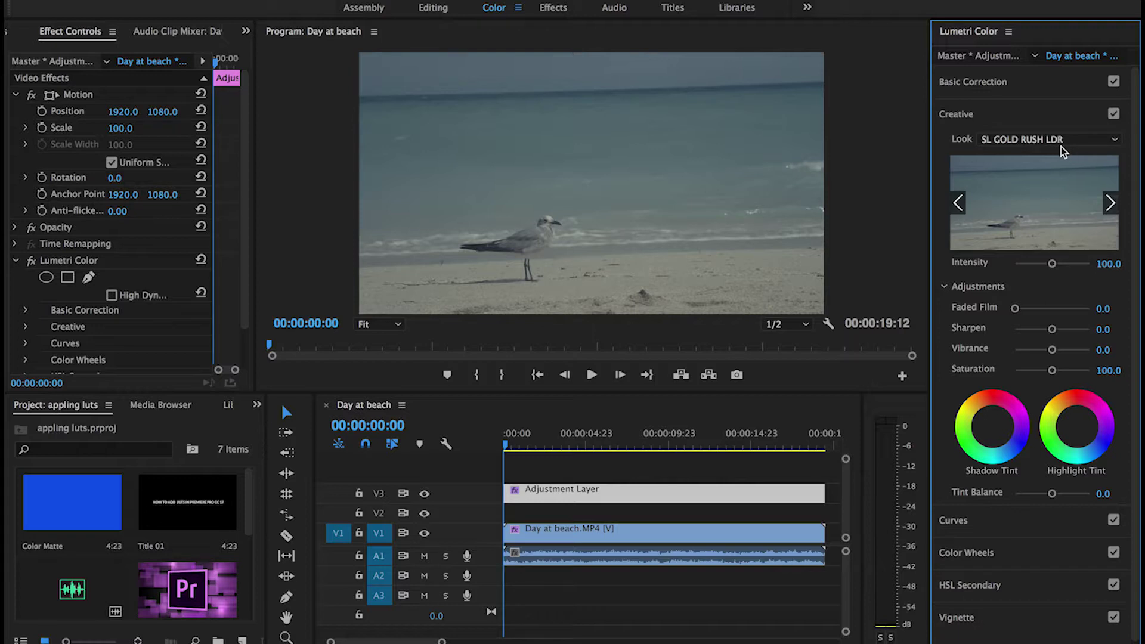
{"action": "left_click", "coordinate": [1059, 142]}
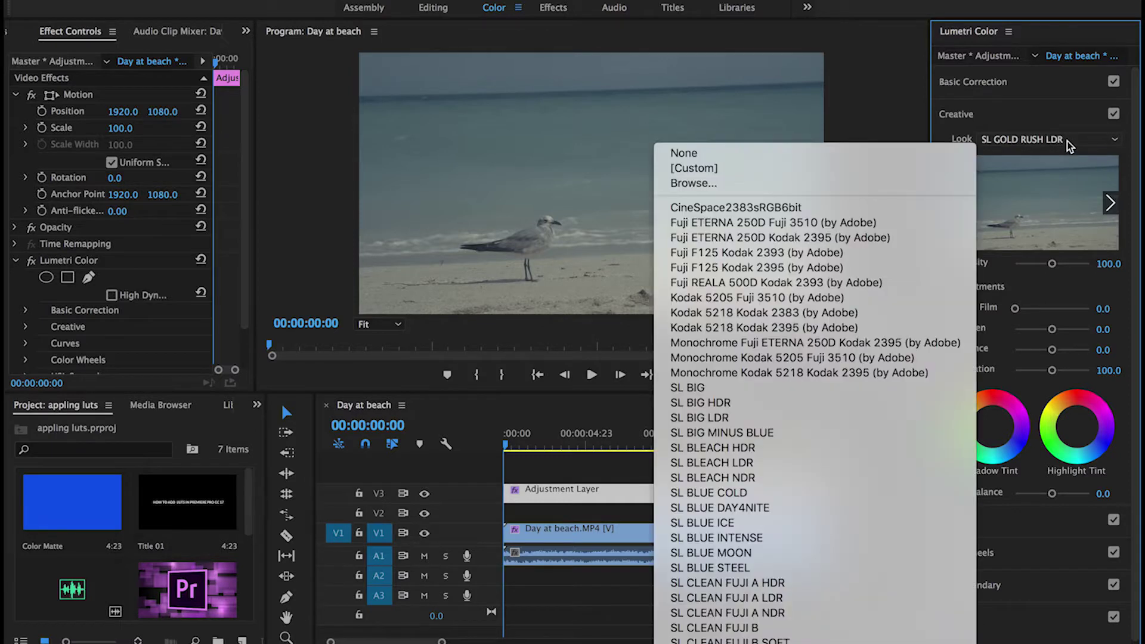
{"action": "scroll", "coordinate": [739, 614], "scroll_direction": "down", "scroll_amount": 10}
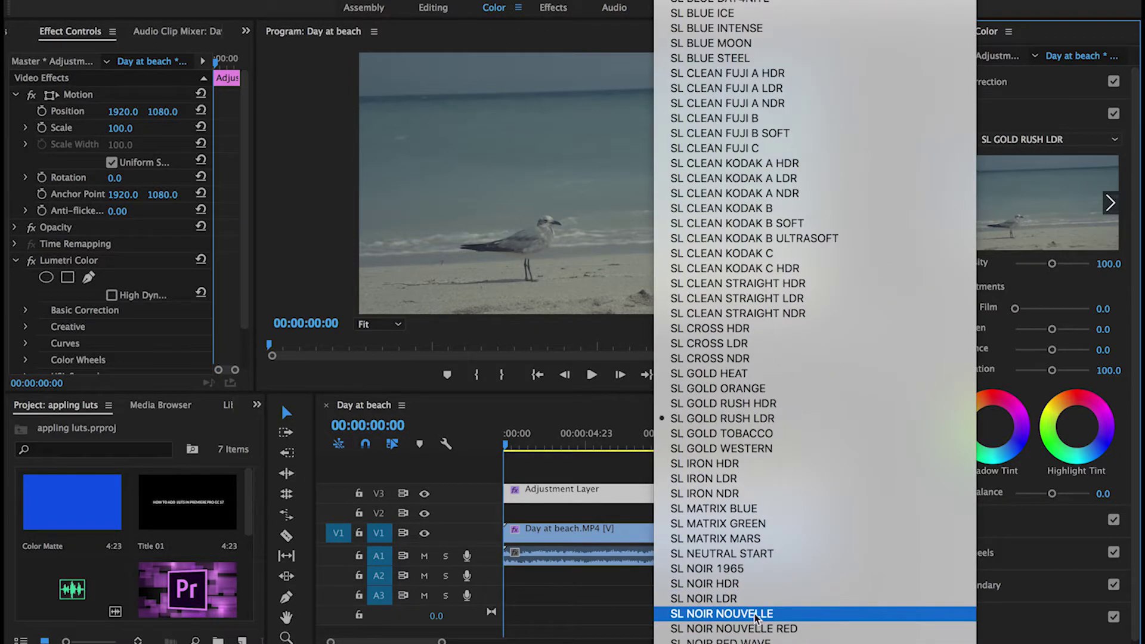
{"action": "left_click", "coordinate": [737, 540]}
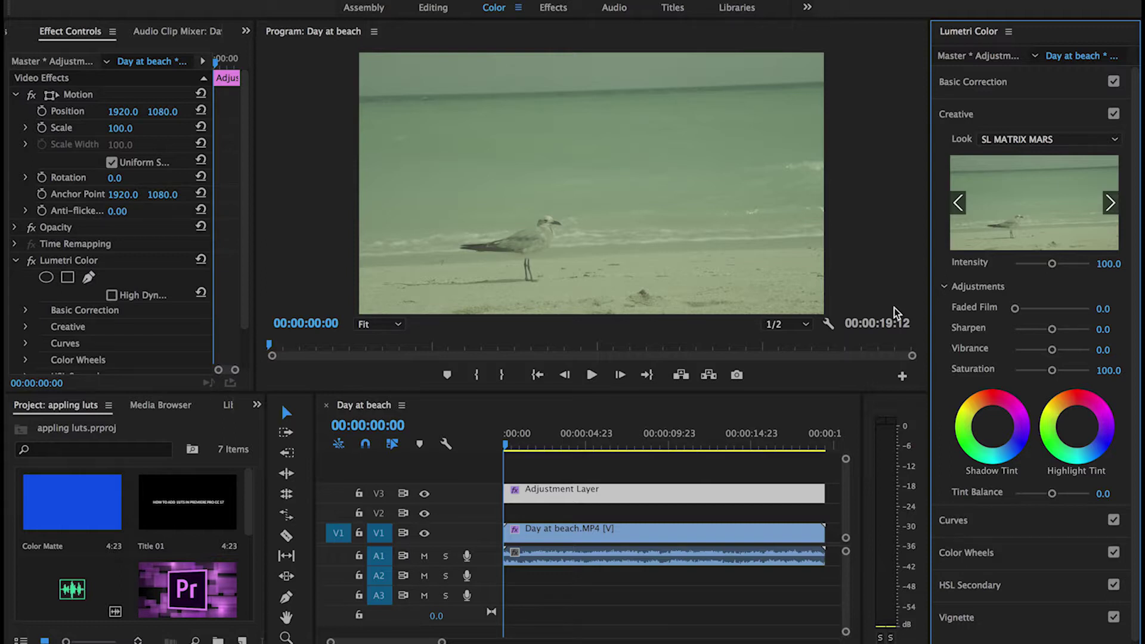
{"action": "left_click", "coordinate": [1083, 140]}
- Try the SL GOLD HEAT and SL GOLD WESTERN looks on the adjustment layer
{"action": "scroll", "coordinate": [716, 576], "scroll_direction": "down", "scroll_amount": 10}
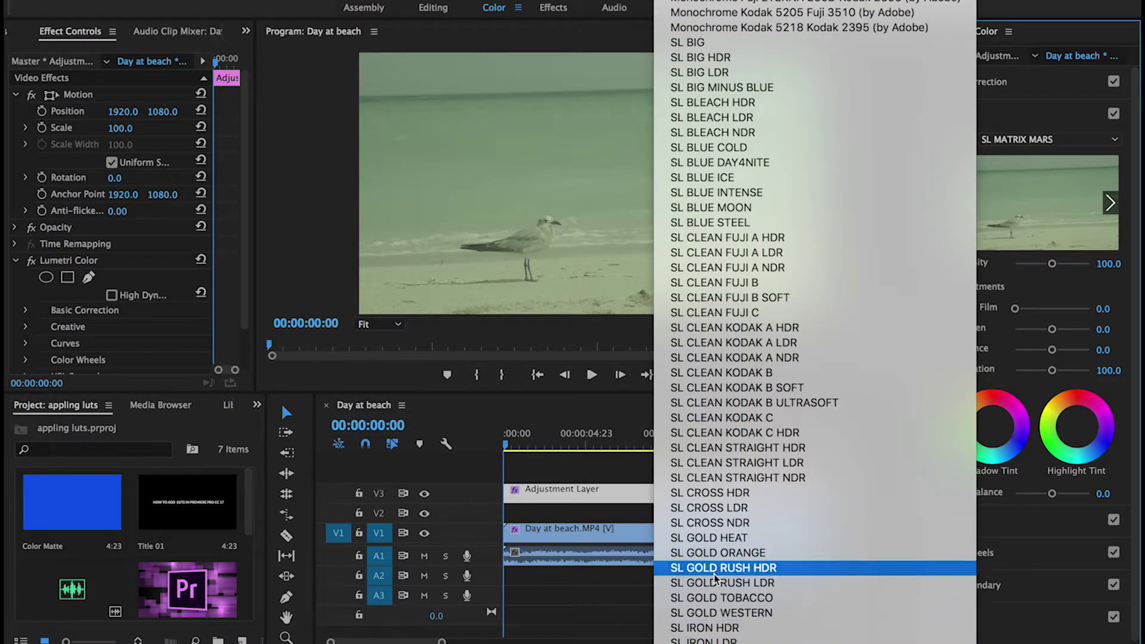
{"action": "left_click", "coordinate": [725, 537]}
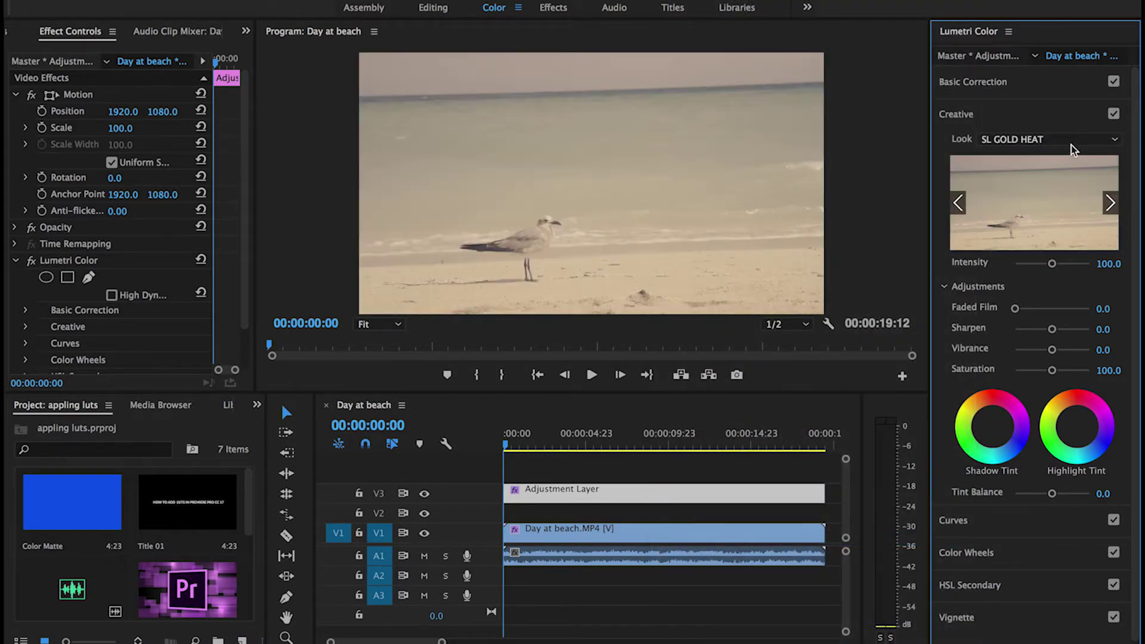
{"action": "left_click", "coordinate": [1073, 148]}
{"action": "scroll", "coordinate": [708, 529], "scroll_direction": "down", "scroll_amount": 10}
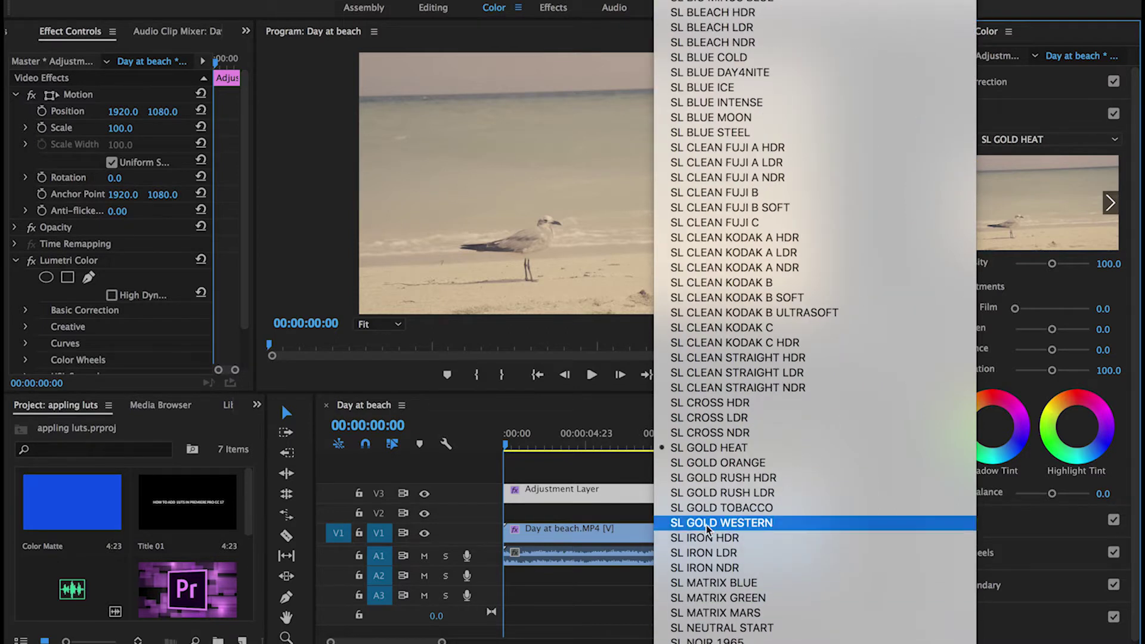
{"action": "left_click", "coordinate": [708, 528]}
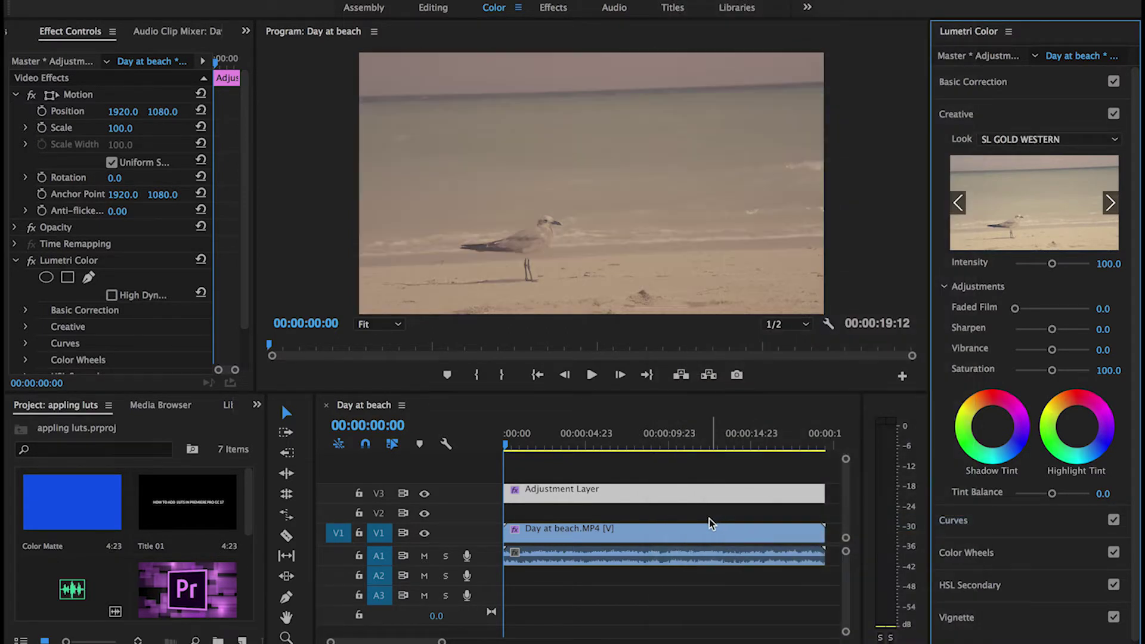
- Try SL MATRIX GREEN, then SL NOIR NOUVELLE for black-and-white footage
{"action": "left_click", "coordinate": [1074, 143]}
{"action": "scroll", "coordinate": [734, 519], "scroll_direction": "down", "scroll_amount": 10}
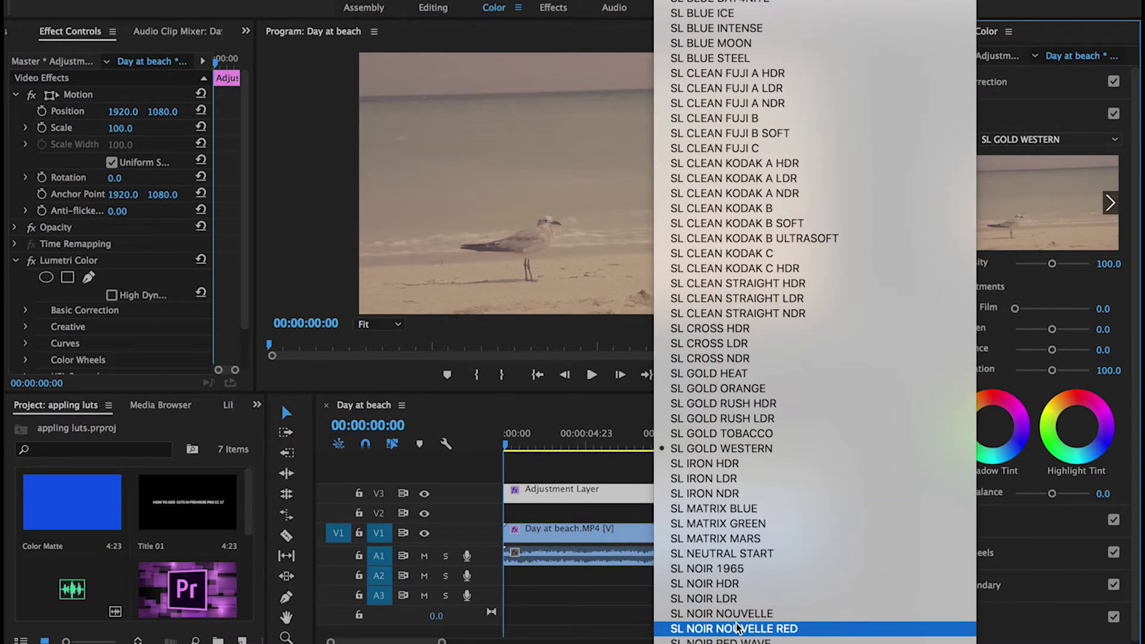
{"action": "left_click", "coordinate": [738, 523]}
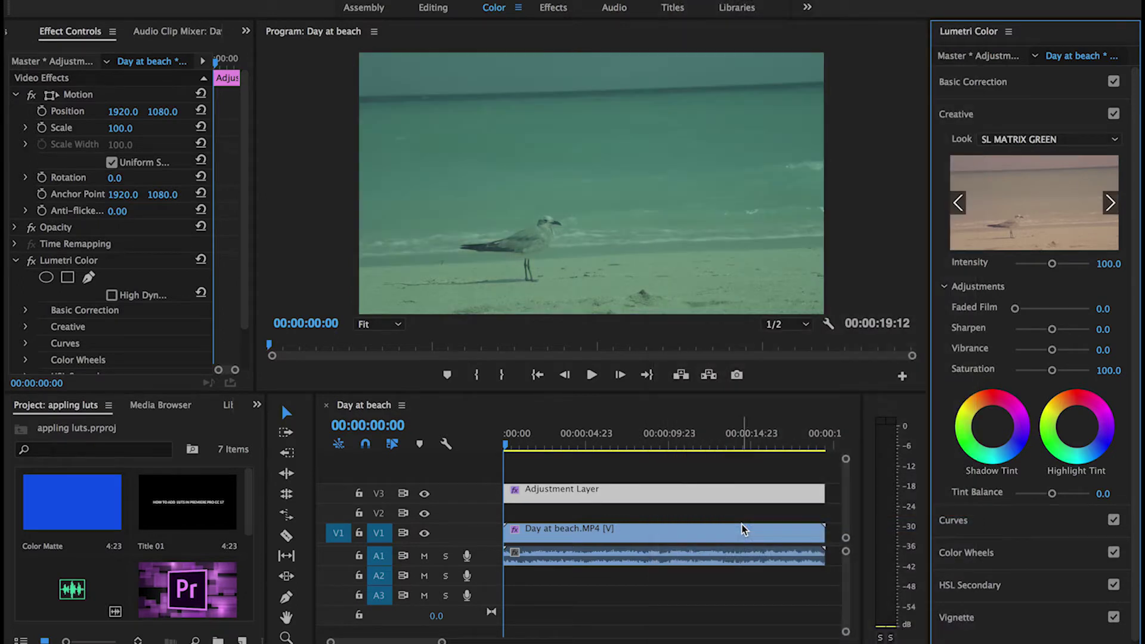
{"action": "left_click", "coordinate": [1071, 141]}
{"action": "scroll", "coordinate": [748, 611], "scroll_direction": "down", "scroll_amount": 10}
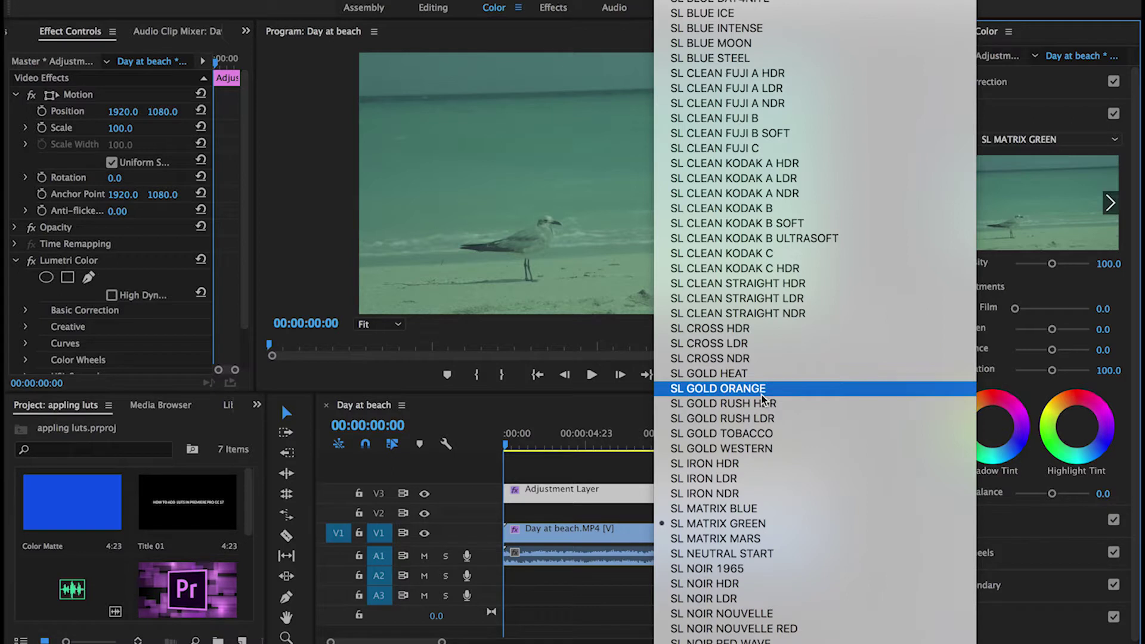
{"action": "left_click", "coordinate": [709, 614]}
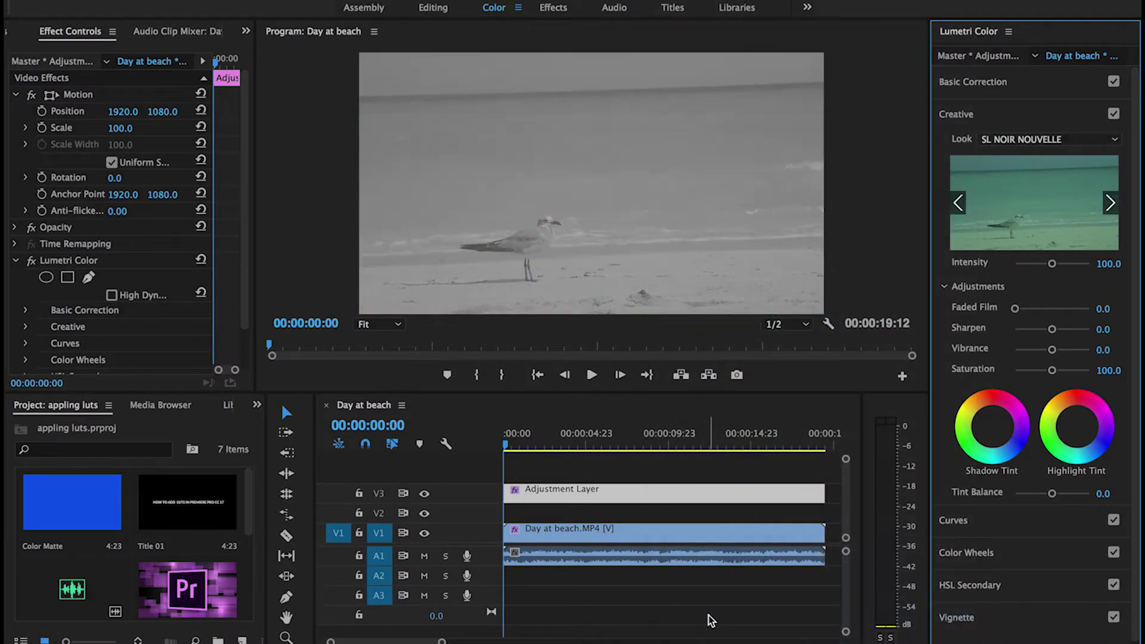
{"action": "left_click", "coordinate": [1081, 145]}
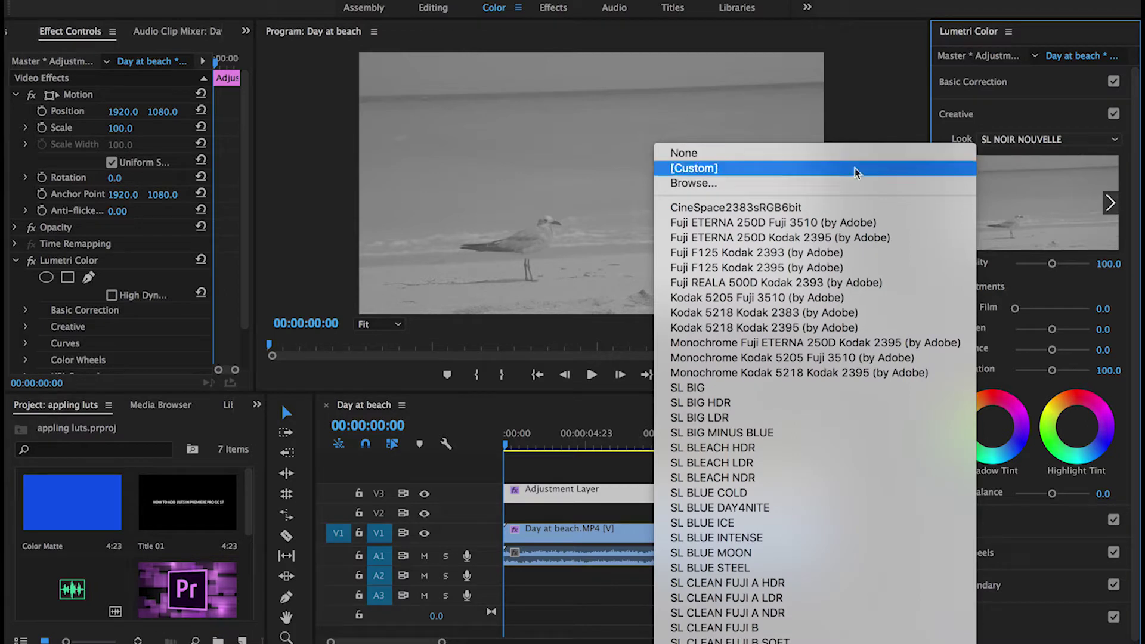
- Load the custom Look 7.cube LUT from the Look 7 folder as the Creative look
{"action": "left_click", "coordinate": [768, 183]}
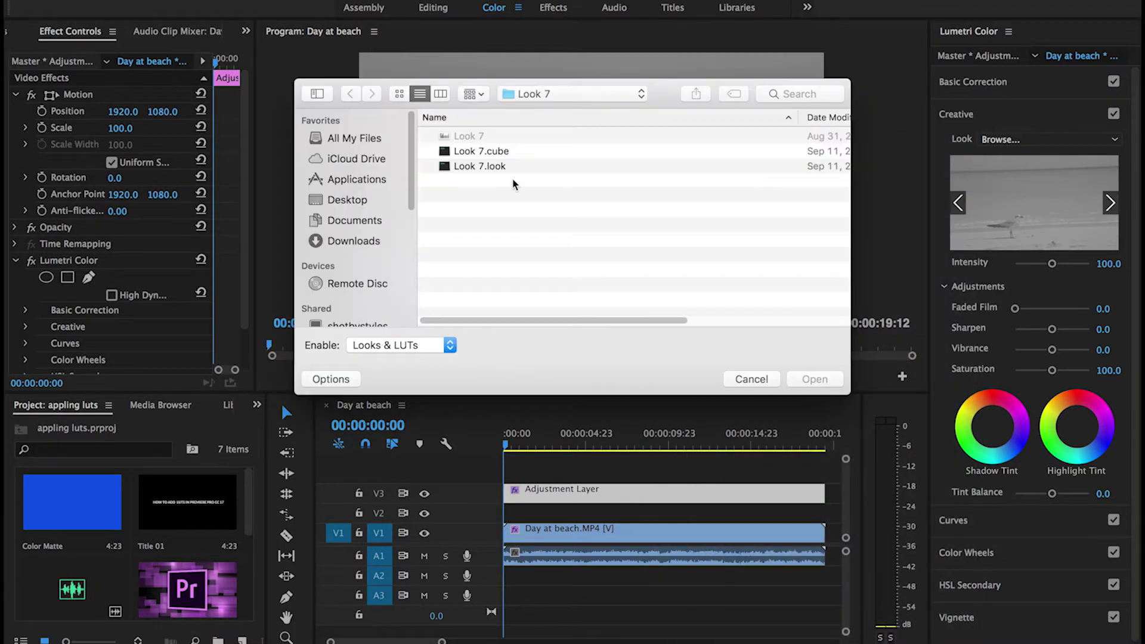
{"action": "left_click", "coordinate": [486, 155]}
{"action": "left_click", "coordinate": [815, 379]}
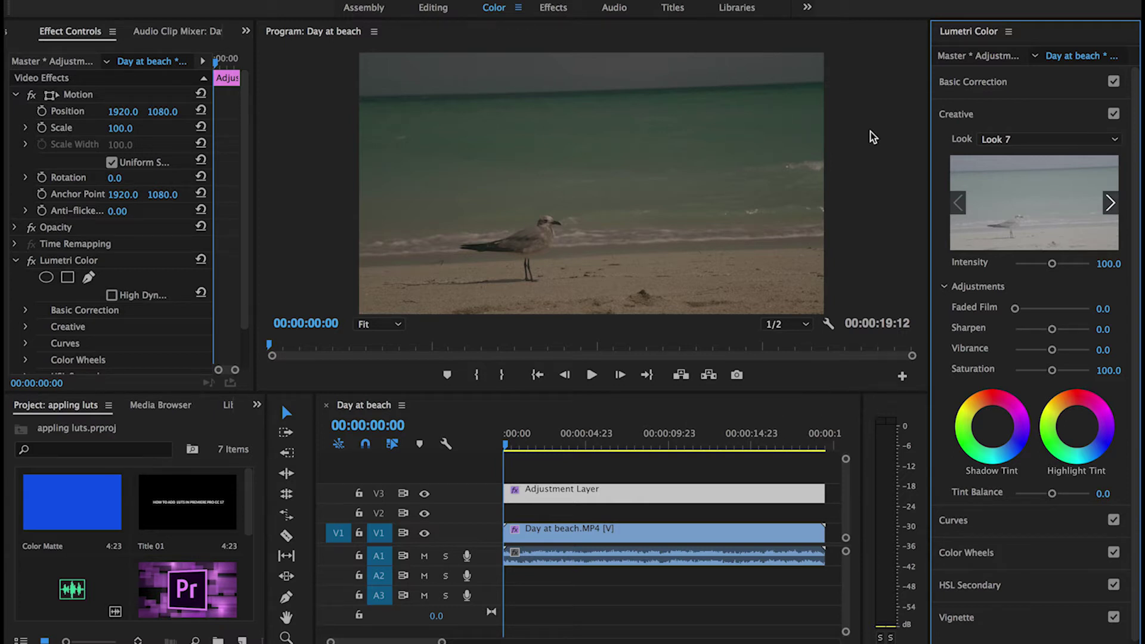
{"action": "left_click", "coordinate": [1049, 146]}
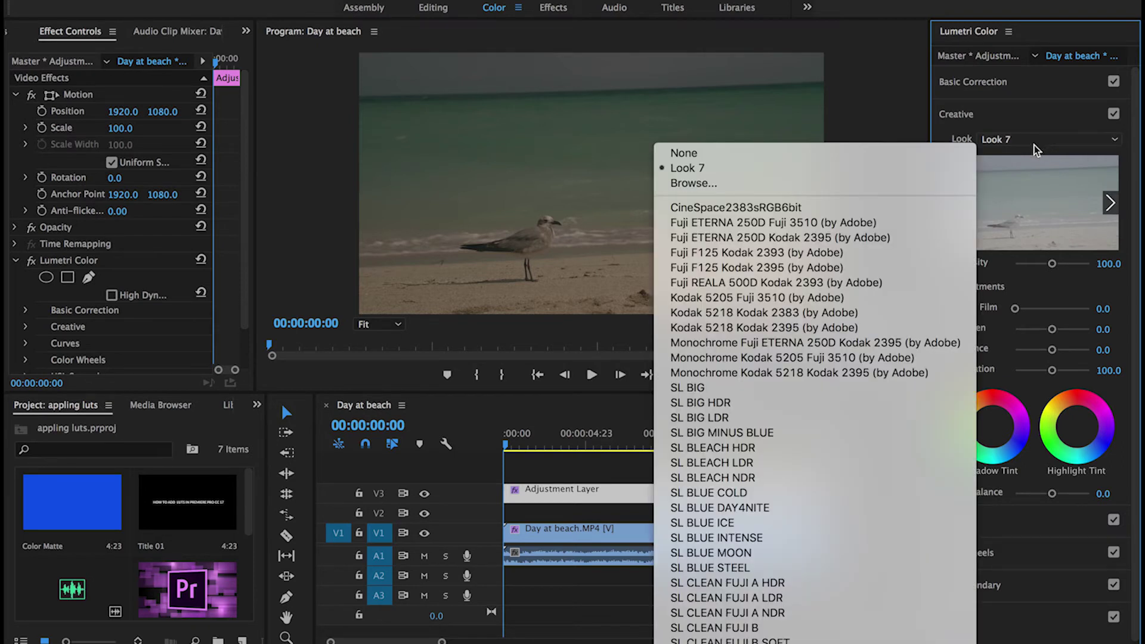
{"action": "left_click", "coordinate": [780, 226]}
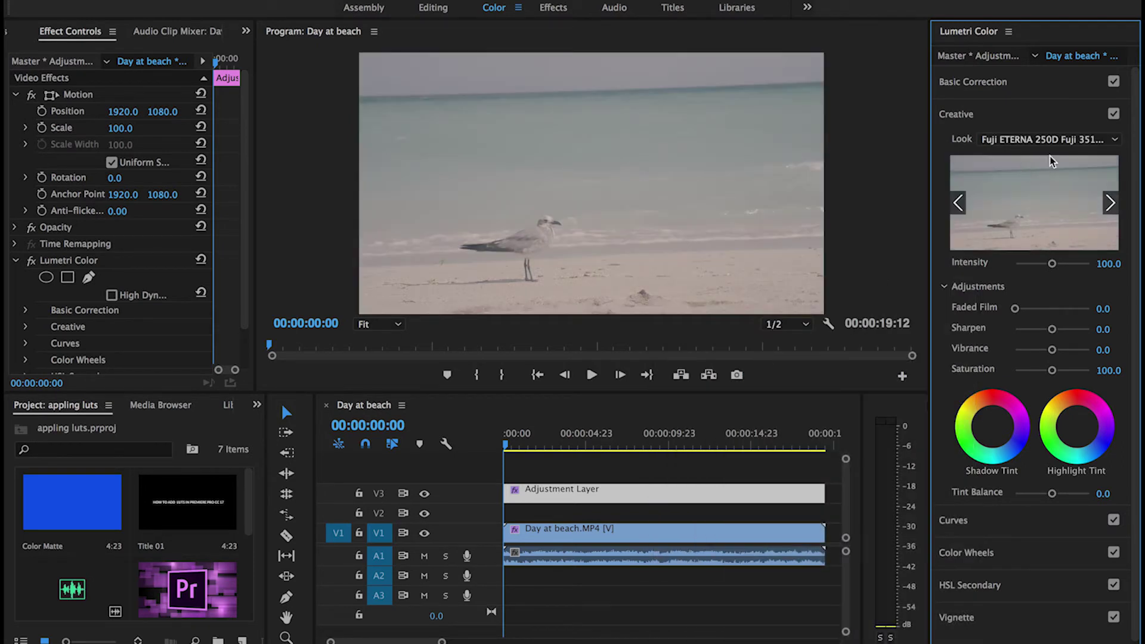
{"action": "left_click", "coordinate": [1061, 141]}
{"action": "left_click", "coordinate": [811, 343]}
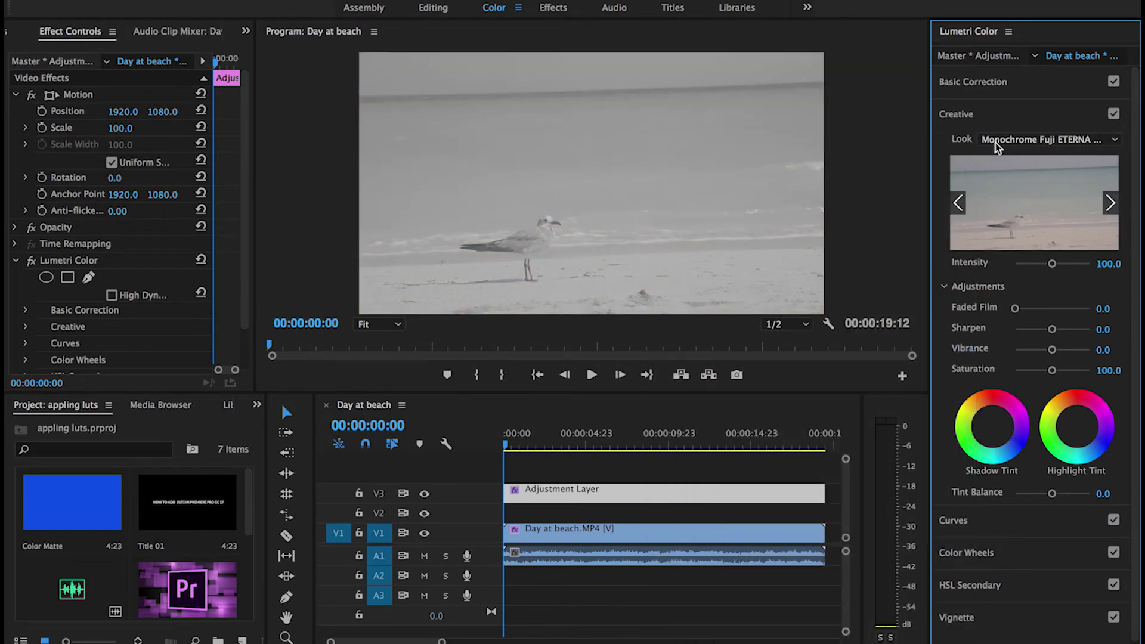
{"action": "left_click", "coordinate": [990, 139]}
{"action": "left_click", "coordinate": [838, 168]}
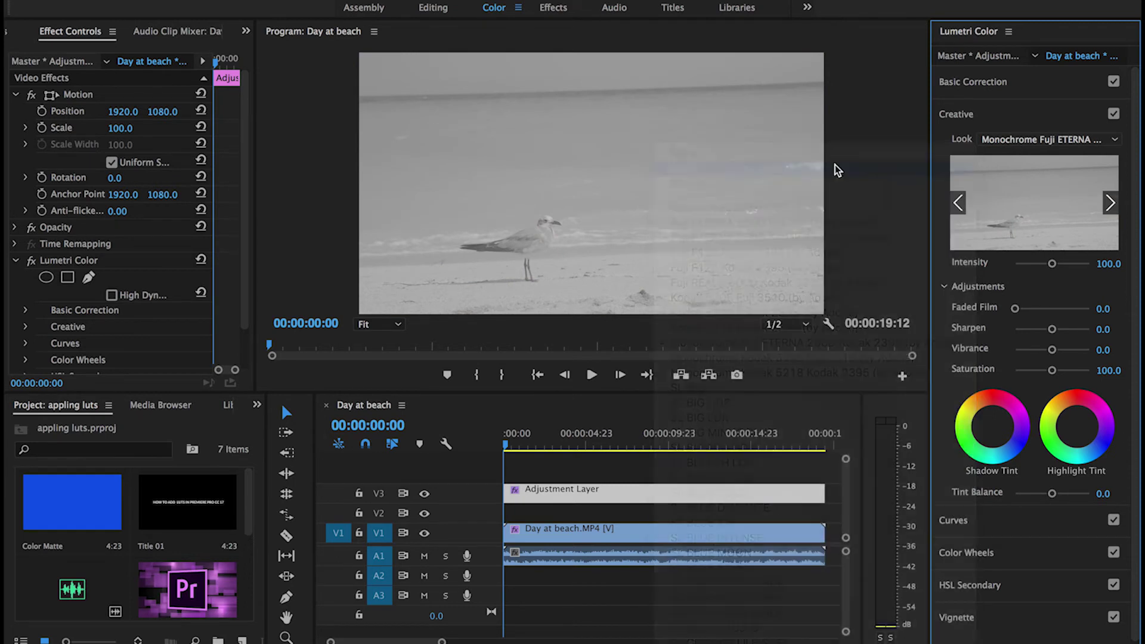